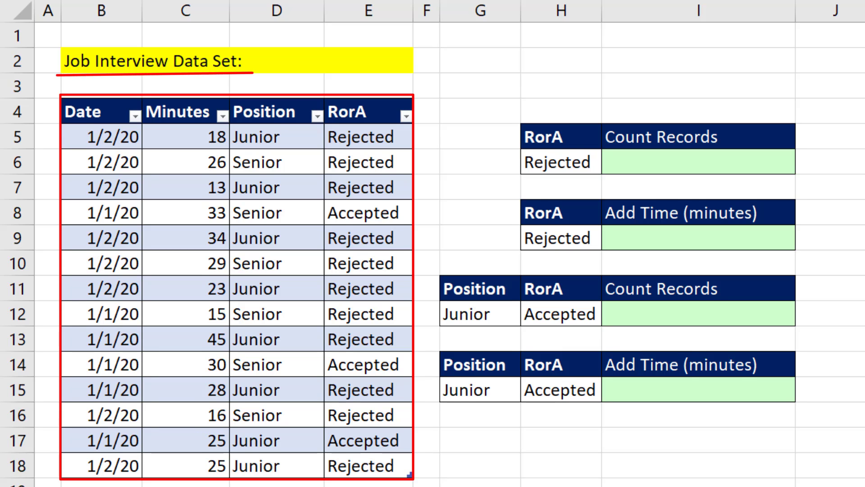
Step: Enter =COUNTIFS(IT[RorA],H6) in I6, counting 11 Rejected records
click(698, 161)
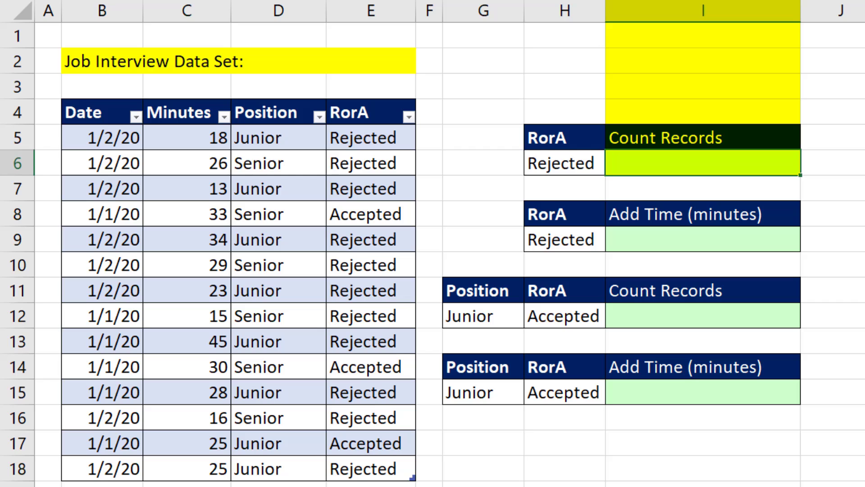
text(=c)
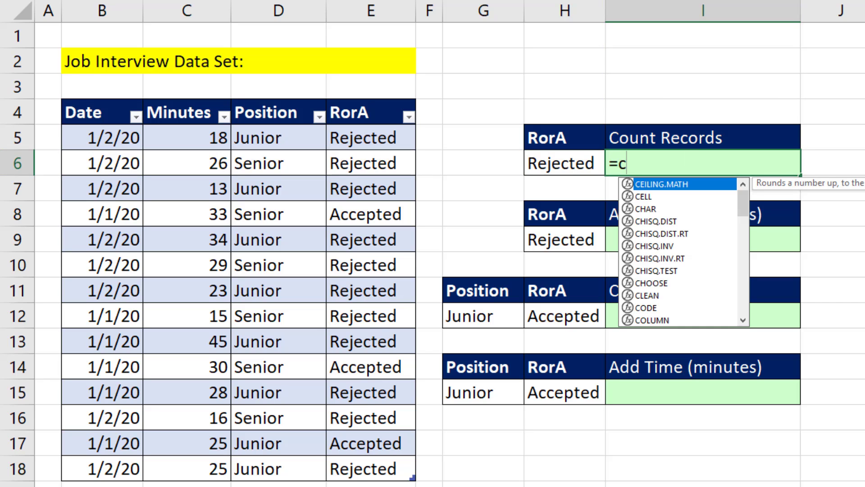
text(ountif)
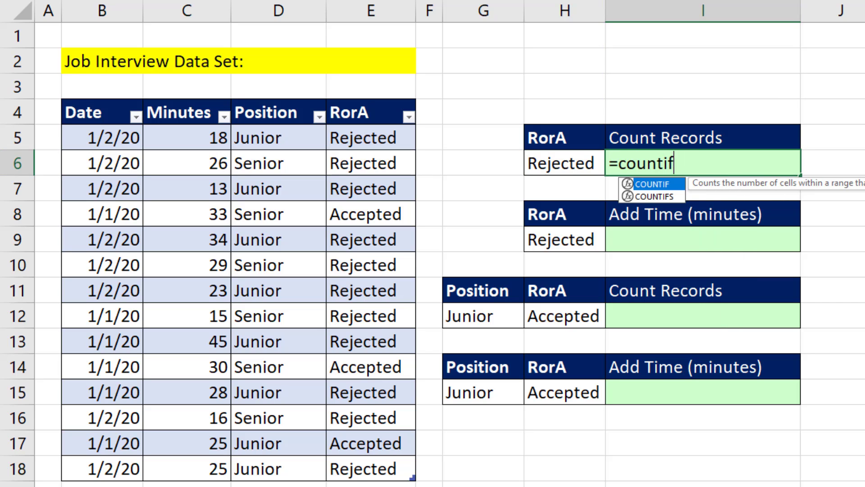
text(s)
key(Tab)
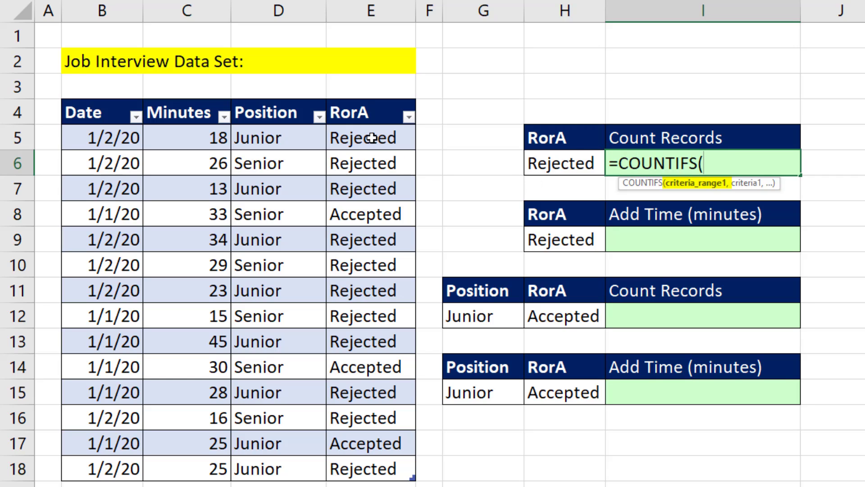
drag(358, 140, 355, 457)
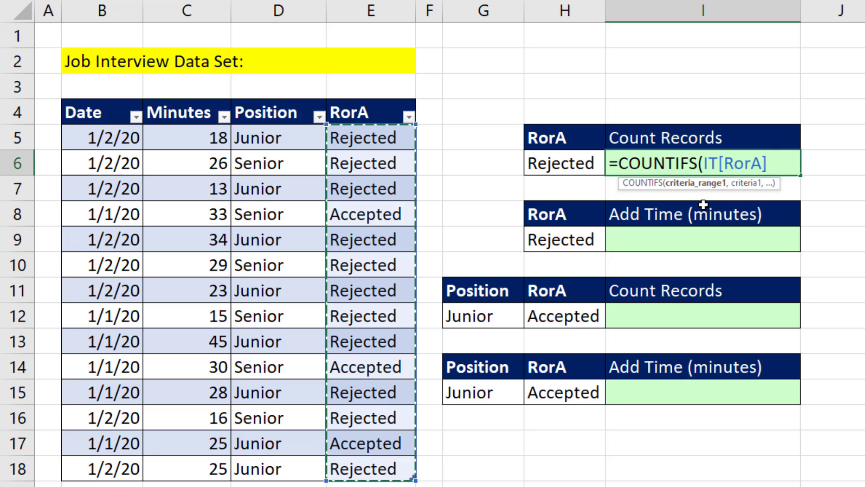
text(,)
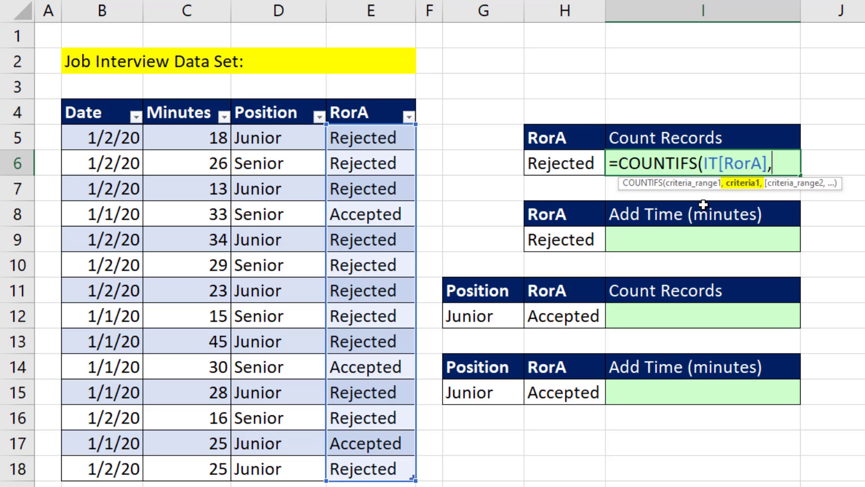
click(576, 166)
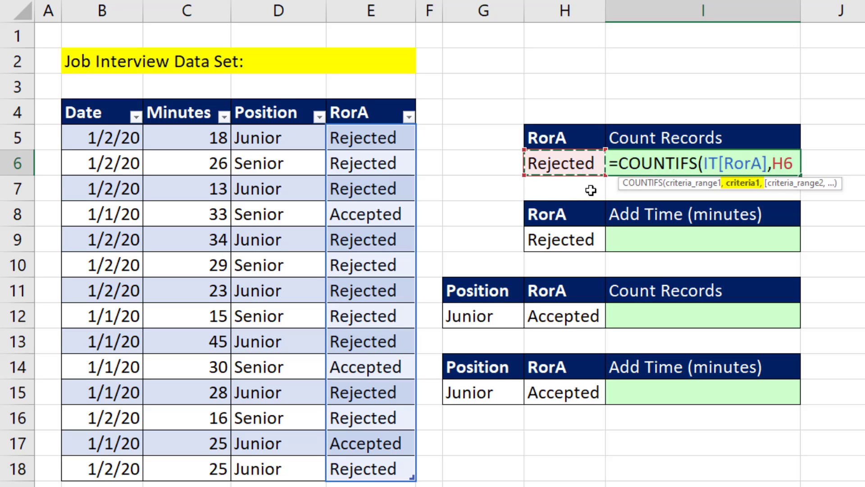
text())
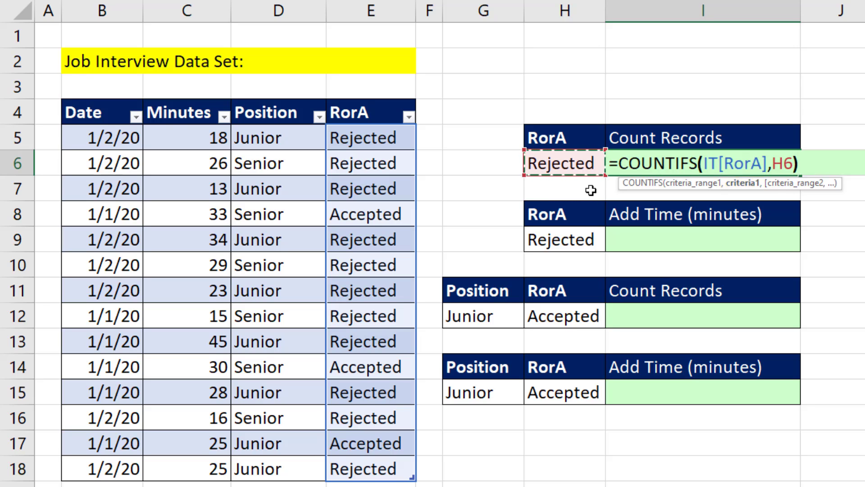
key(Return)
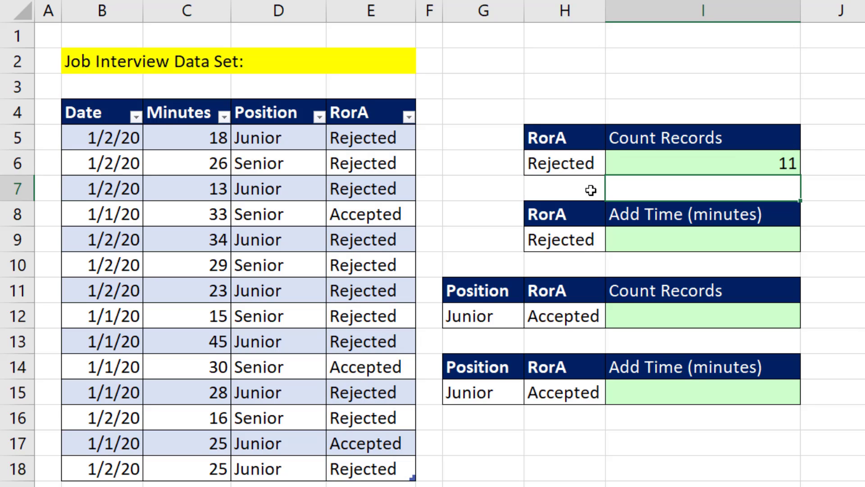
Step: Change the H6 status criterion to Accepted so the count in I6 becomes 3
click(582, 165)
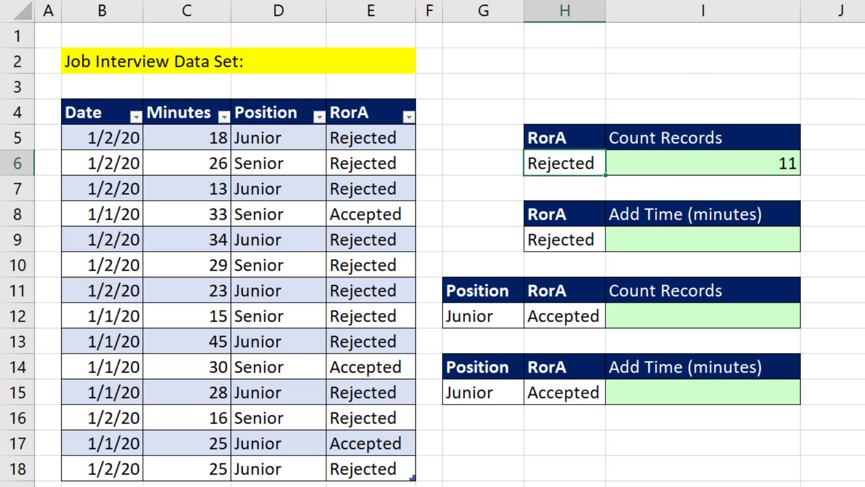
text(Accepted)
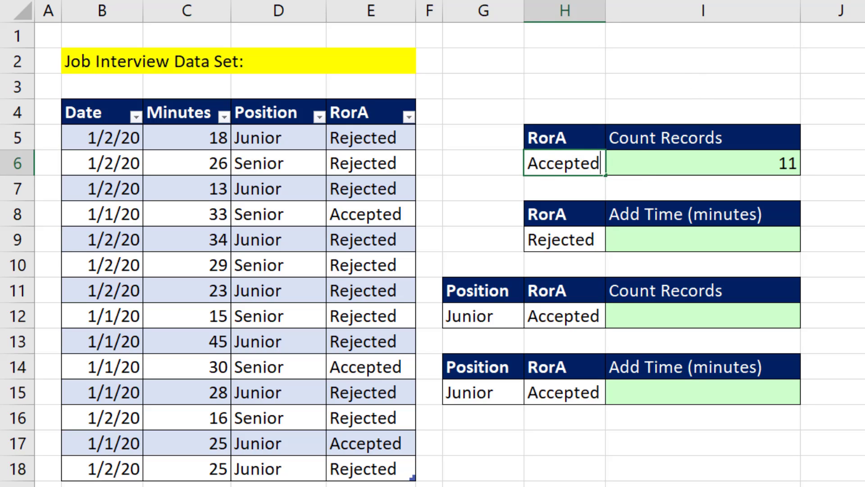
key(Return)
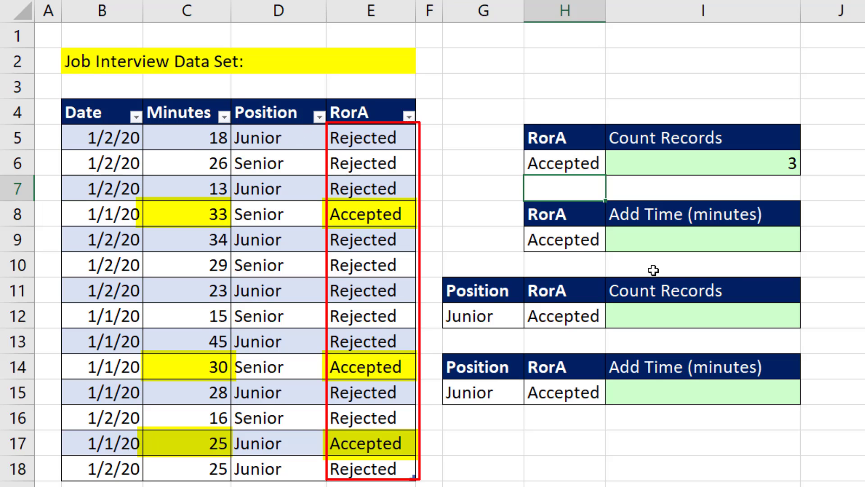
click(709, 246)
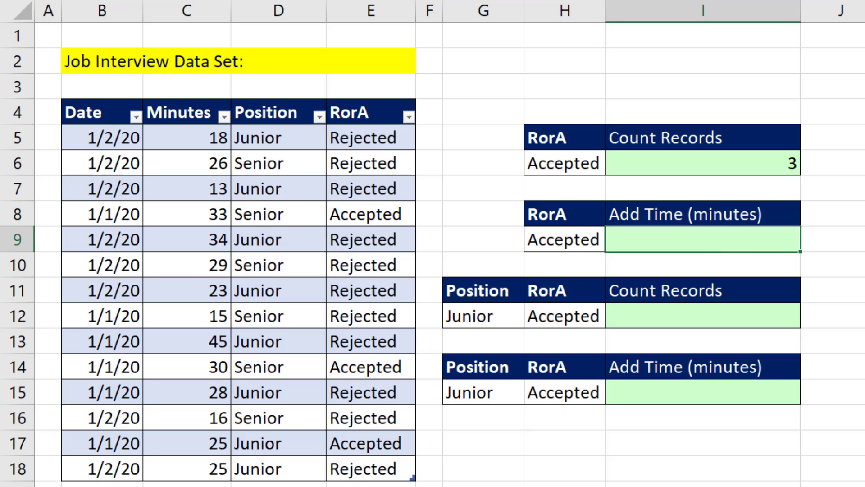
Step: Enter =SUMIFS(IT[Minutes],IT[RorA],H9) in I9, totalling 88 minutes for Accepted records
text(=su)
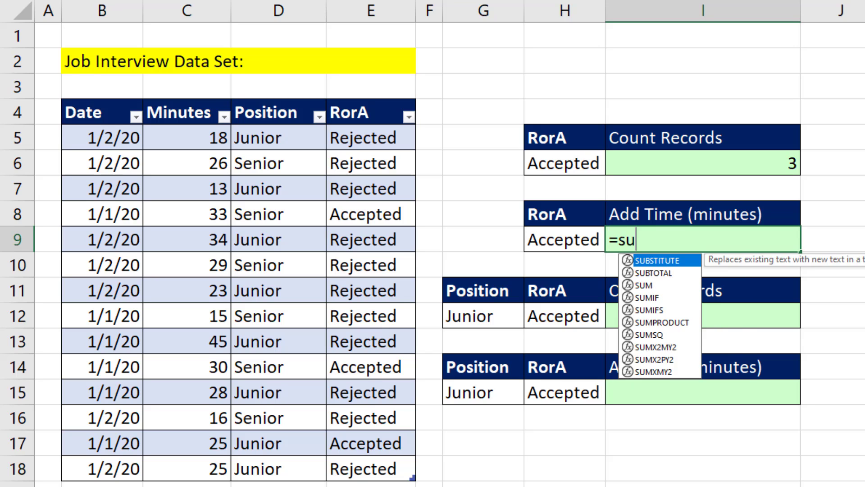
text(mifs)
key(Tab)
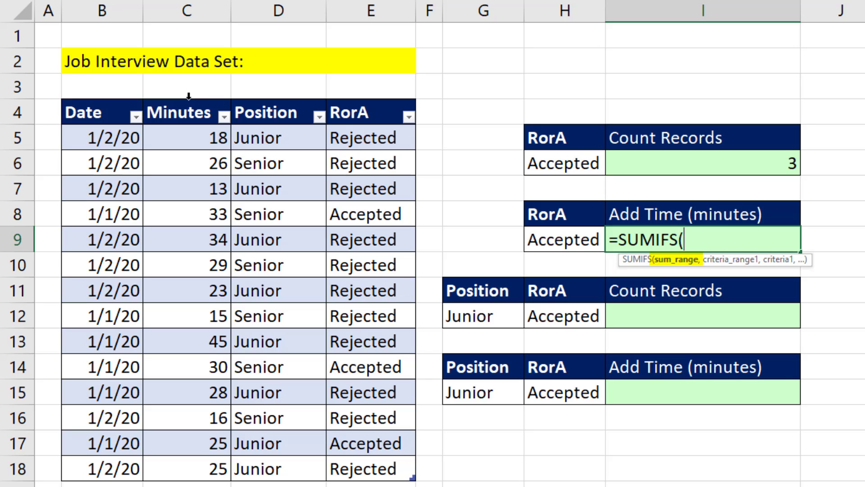
click(189, 96)
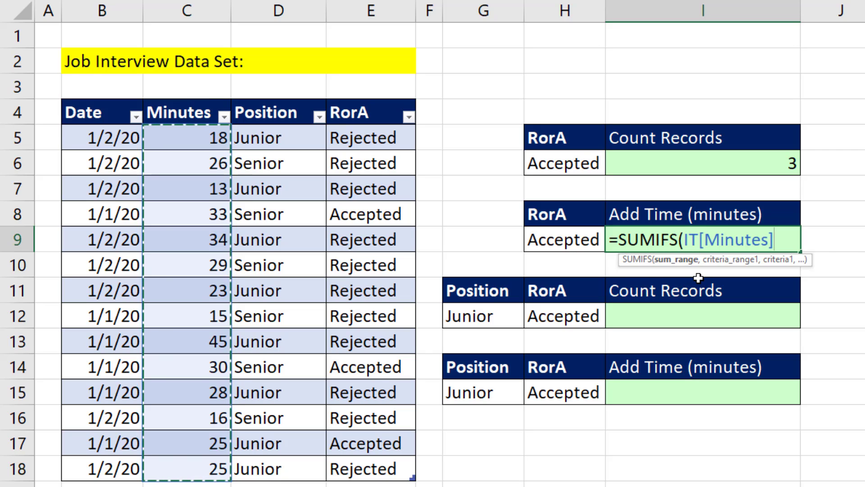
text(,)
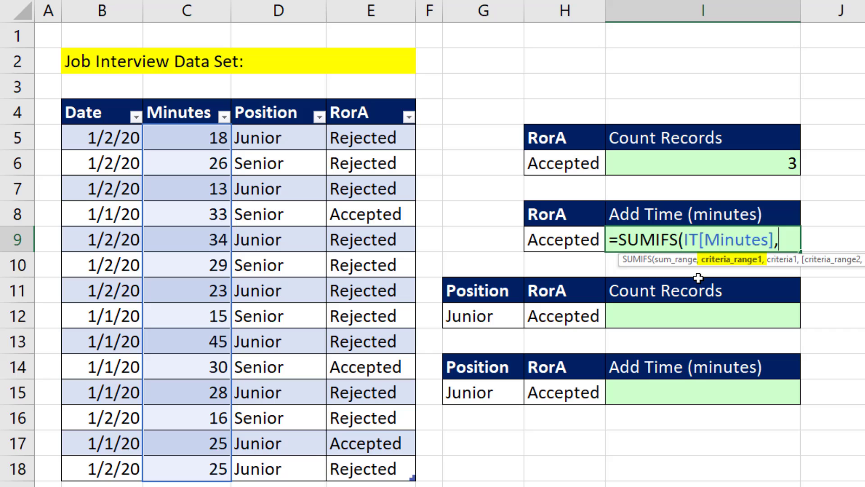
drag(361, 138, 387, 466)
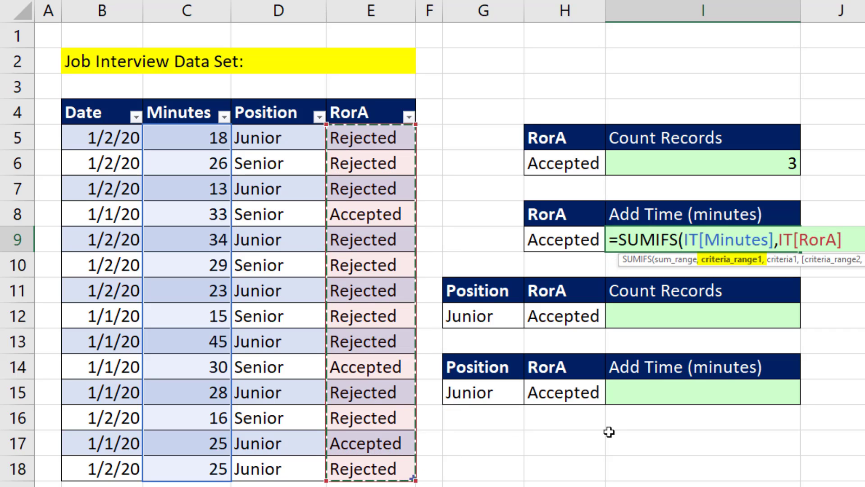
text(,)
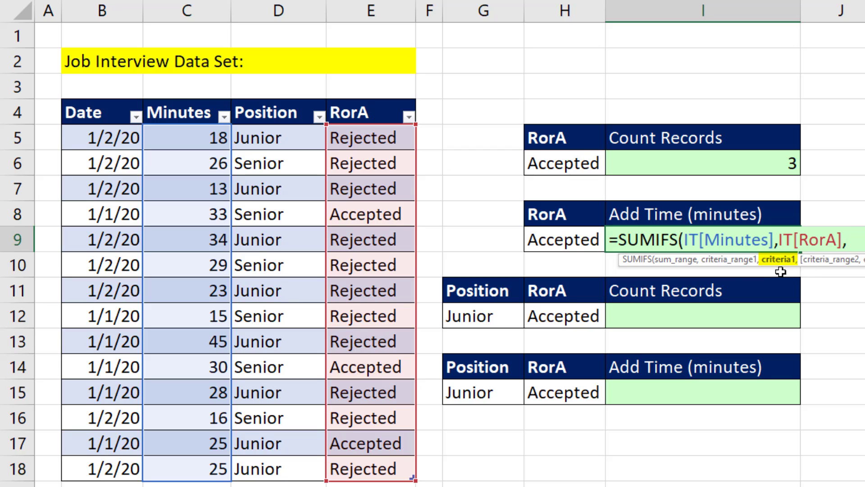
click(540, 243)
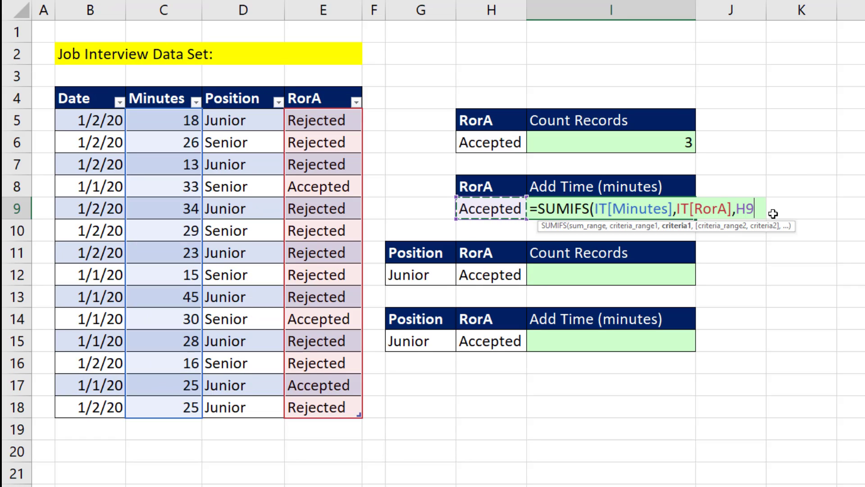
text())
key(Return)
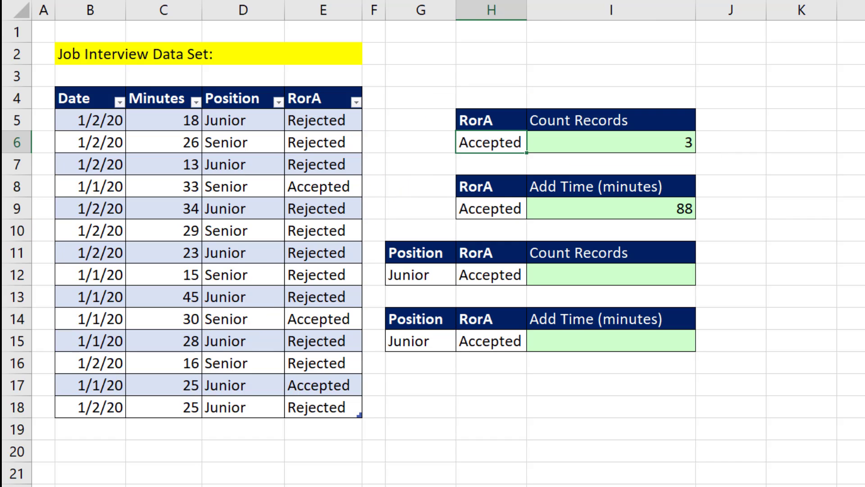
Step: Set H6 back to Rejected and confirm H9 is linked to it via =H6
text(Re)
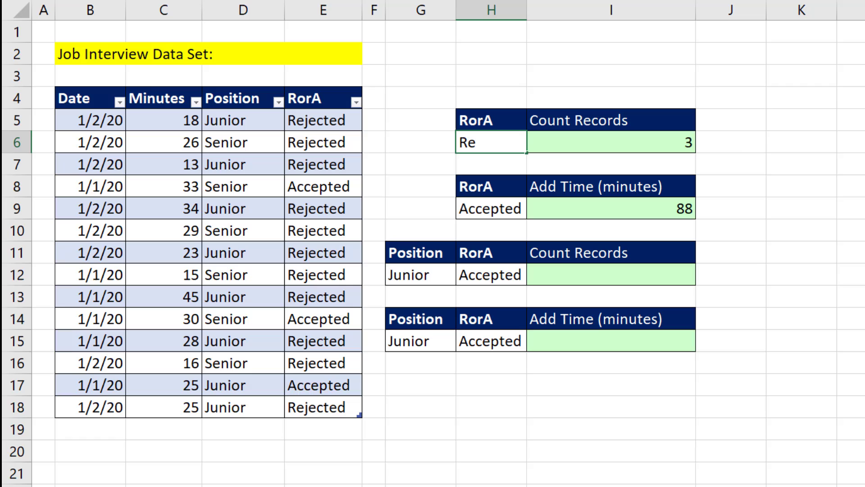
text(jected)
key(Return)
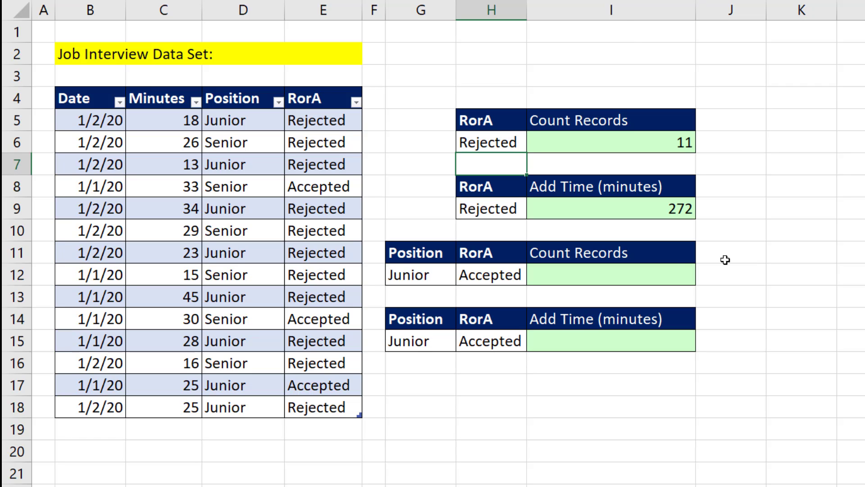
click(493, 208)
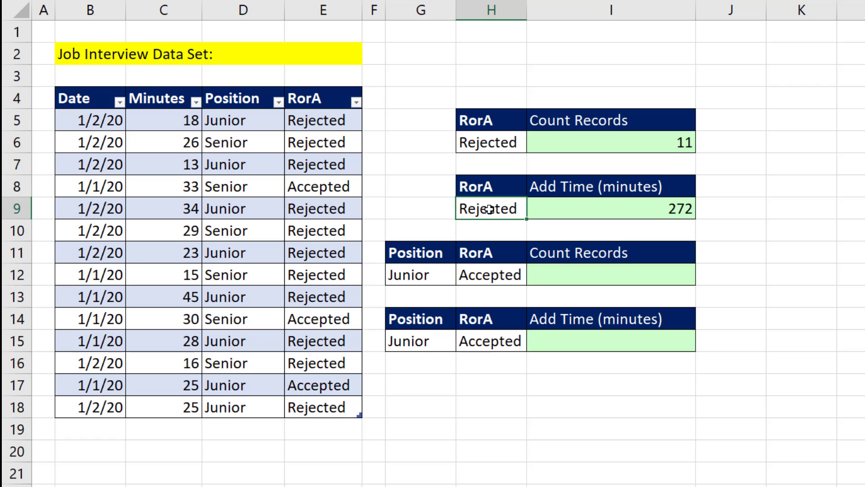
key(F2)
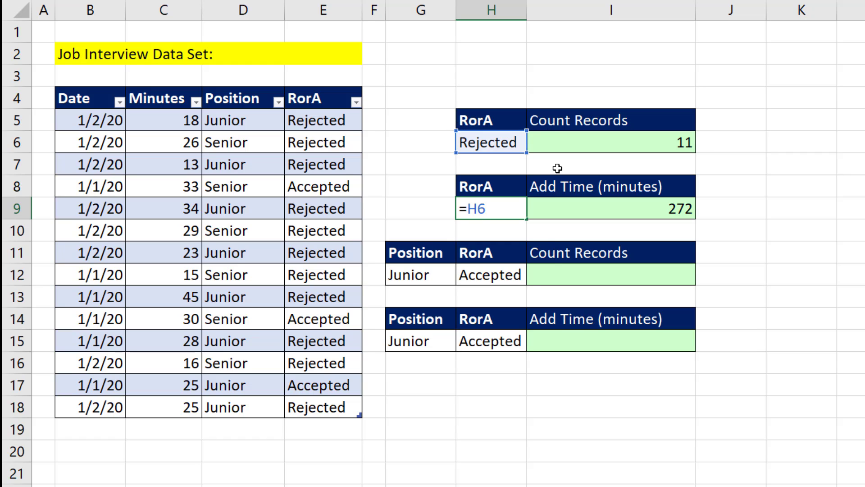
Step: Inspect the COUNTIFS formula in I6 and the SUMIFS formula in I9 without changing them
click(564, 141)
double_click(567, 142)
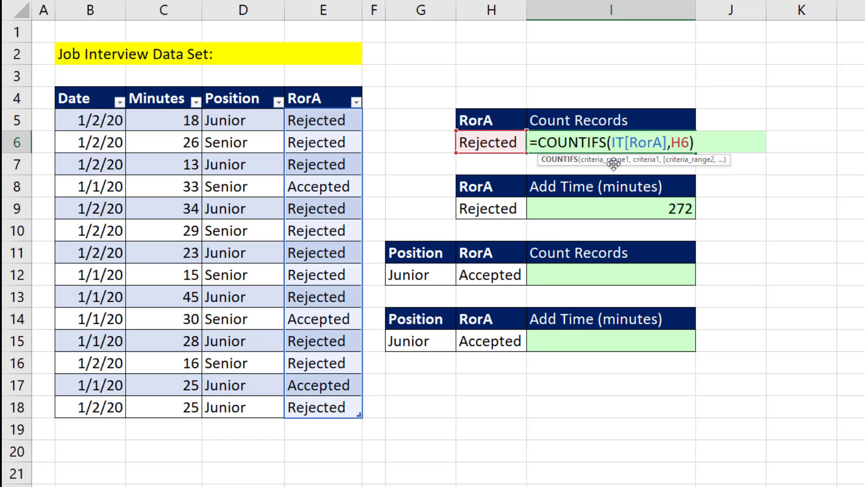
click(605, 210)
double_click(605, 208)
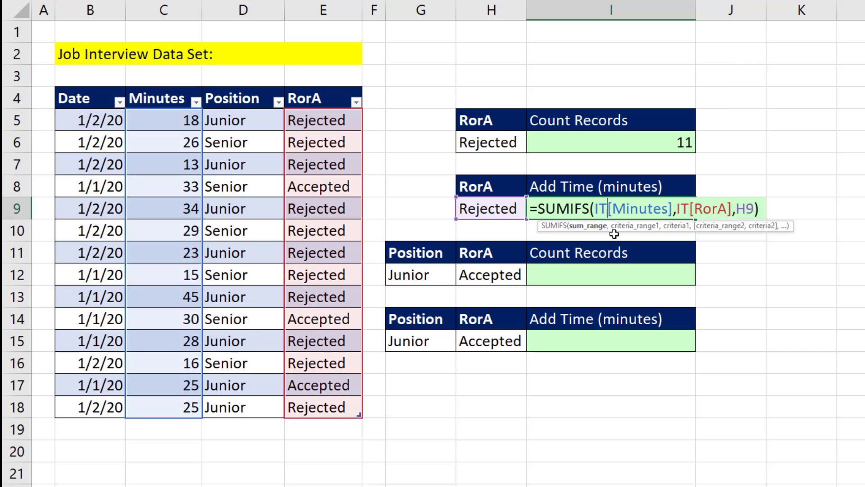
key(ctrl+Return)
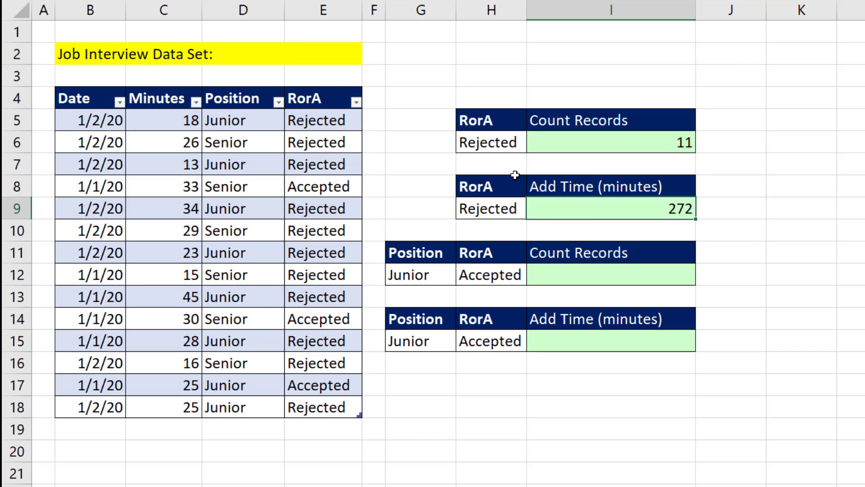
Step: Enter =COUNTIFS(IT[Position],G12,IT[RorA],H12) in I12, counting 1 Junior Accepted record
click(539, 272)
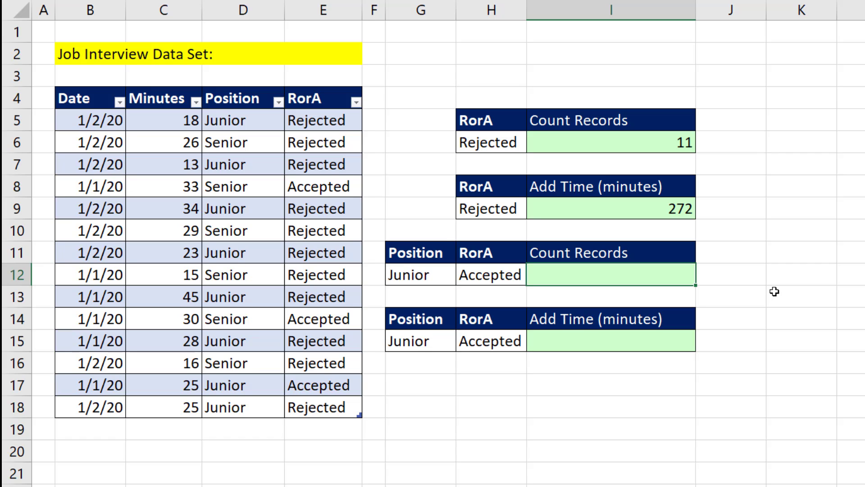
text(=cou)
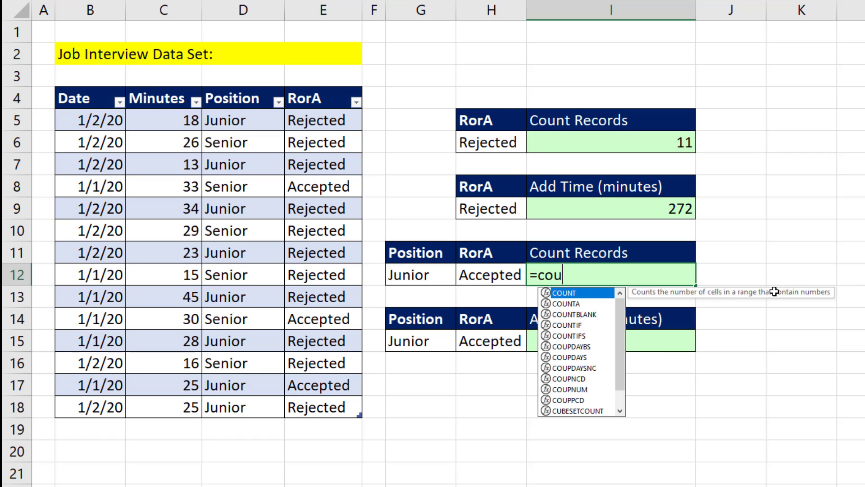
text(ntifs)
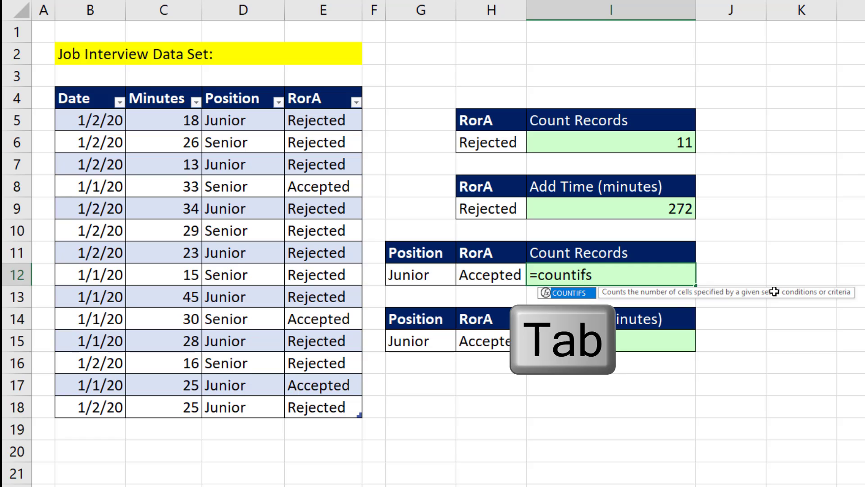
key(Tab)
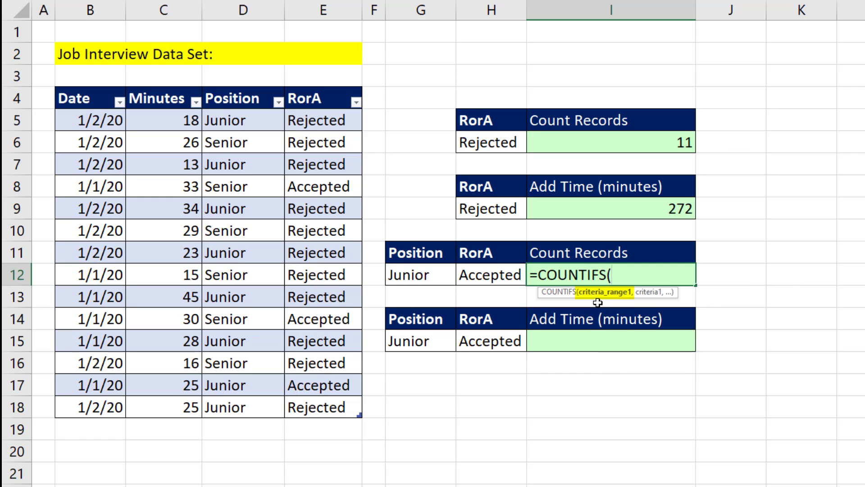
click(218, 84)
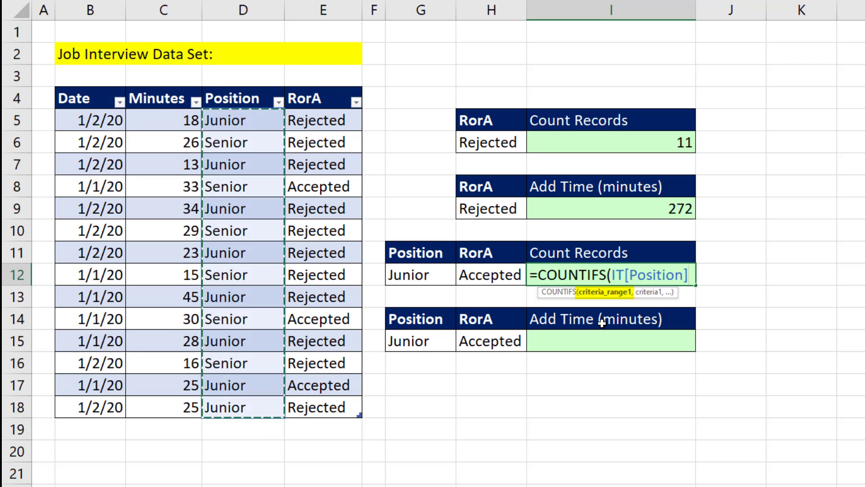
text(,)
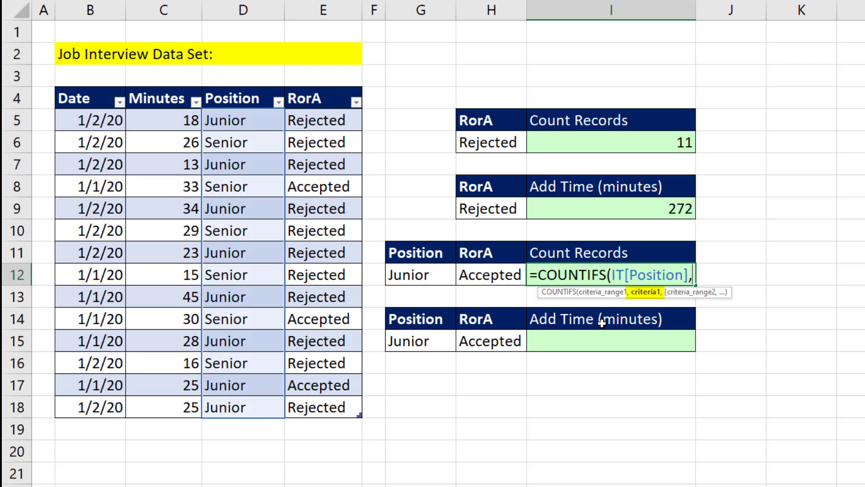
click(428, 276)
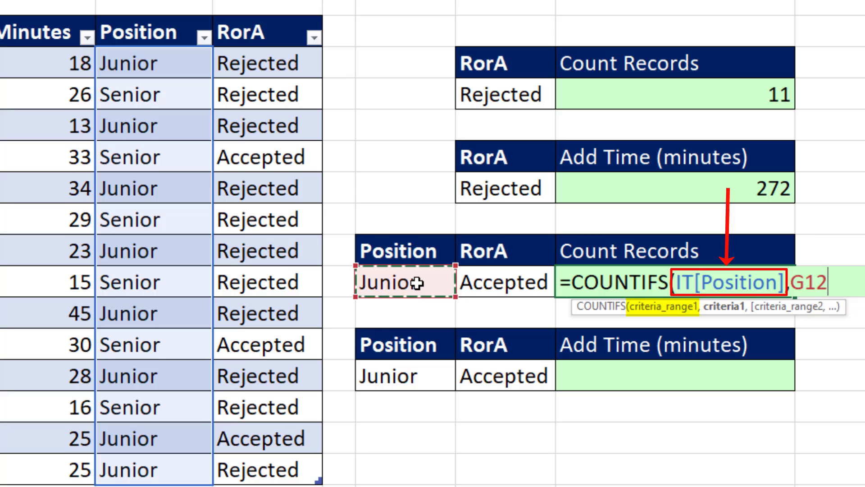
text(,)
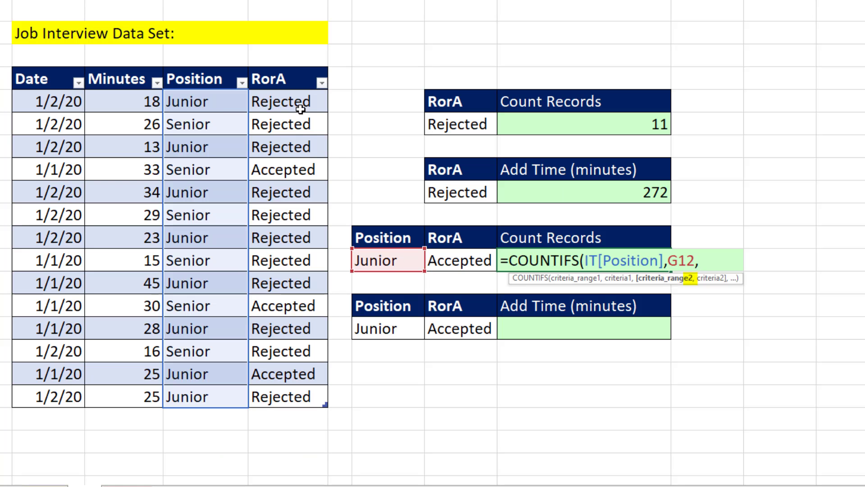
click(301, 67)
text(,)
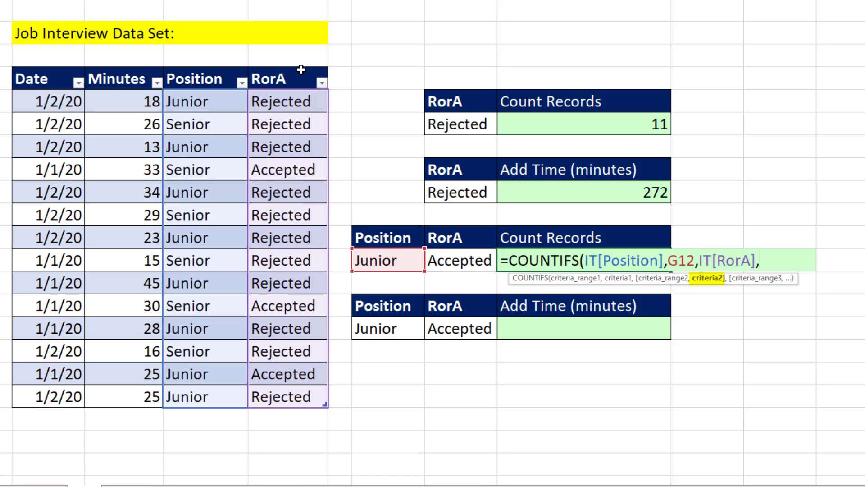
click(464, 262)
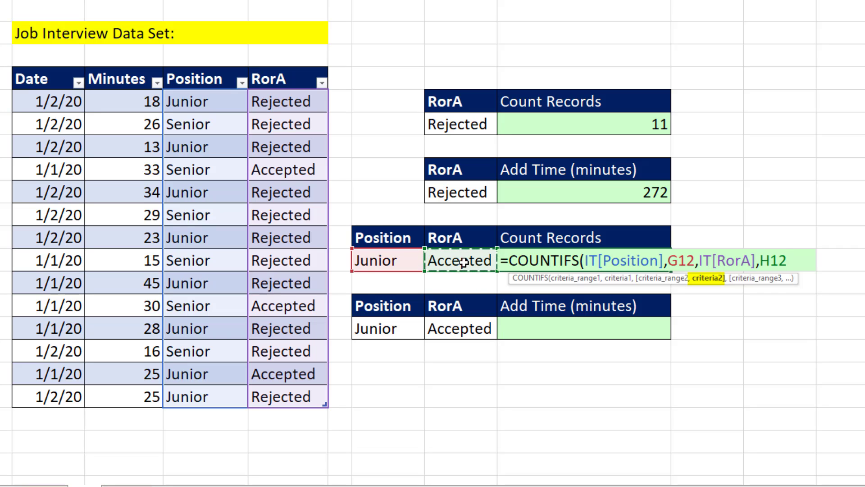
text())
key(Return)
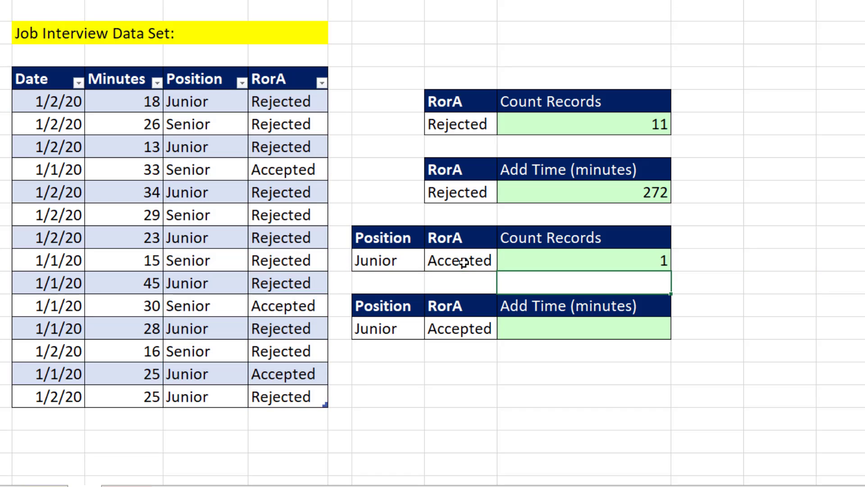
key(Down)
key(Down)
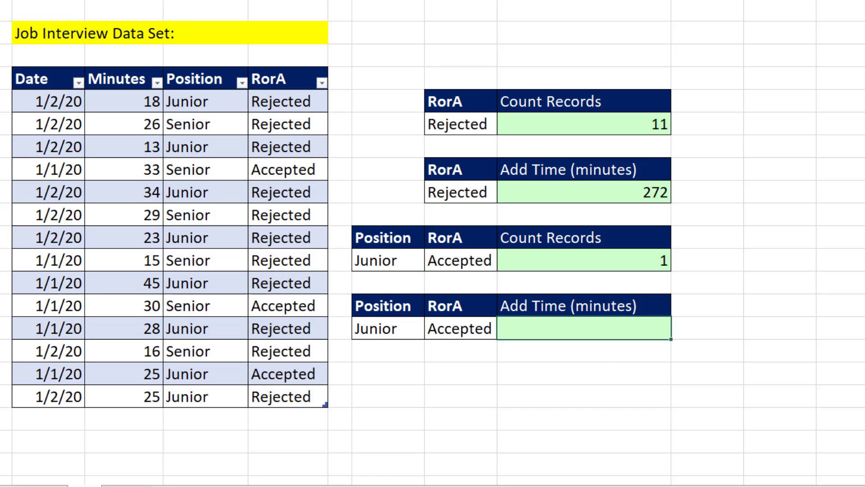
Step: Enter =SUMIFS(IT[Minutes],IT[Position],G15,IT[RorA],H15) in I15, totalling 25 Junior Accepted minutes
text(=sumifs)
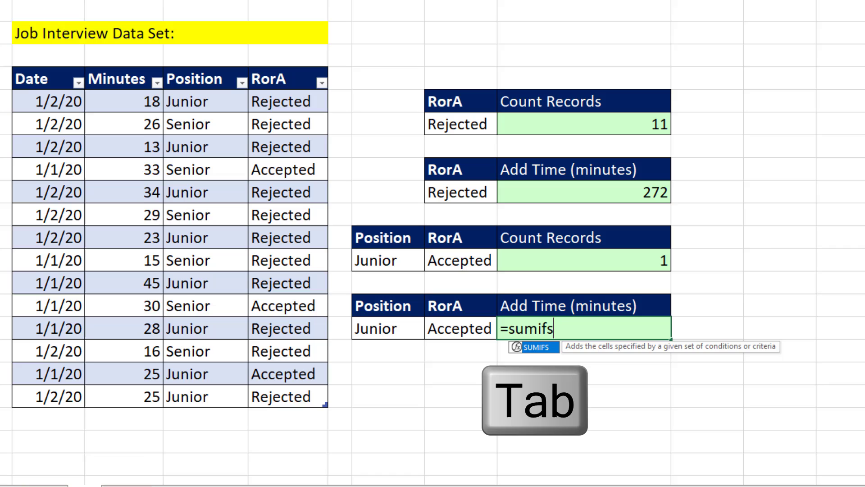
key(Tab)
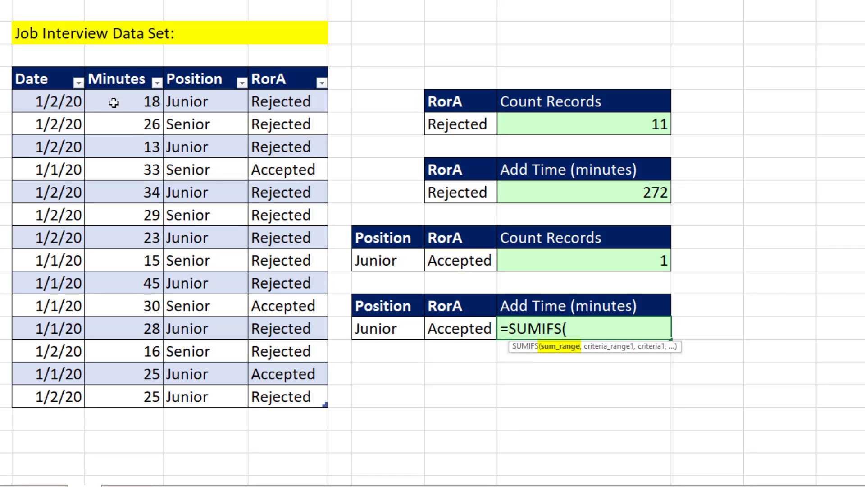
click(127, 68)
text(,)
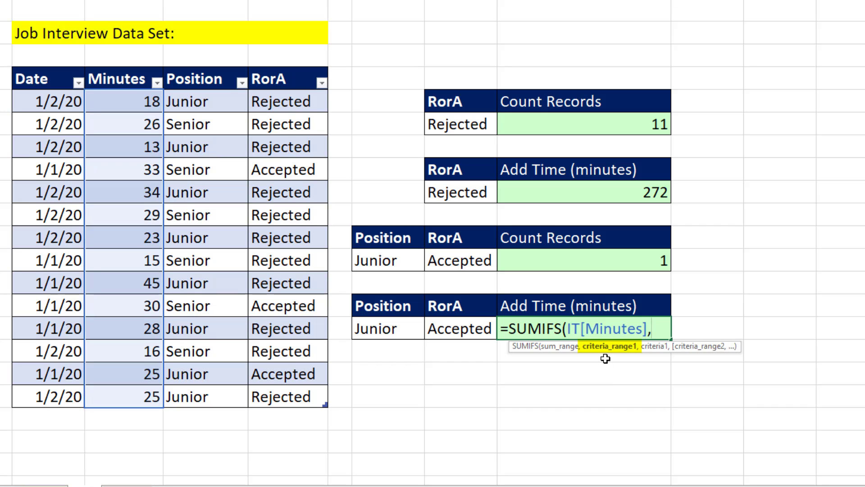
click(216, 67)
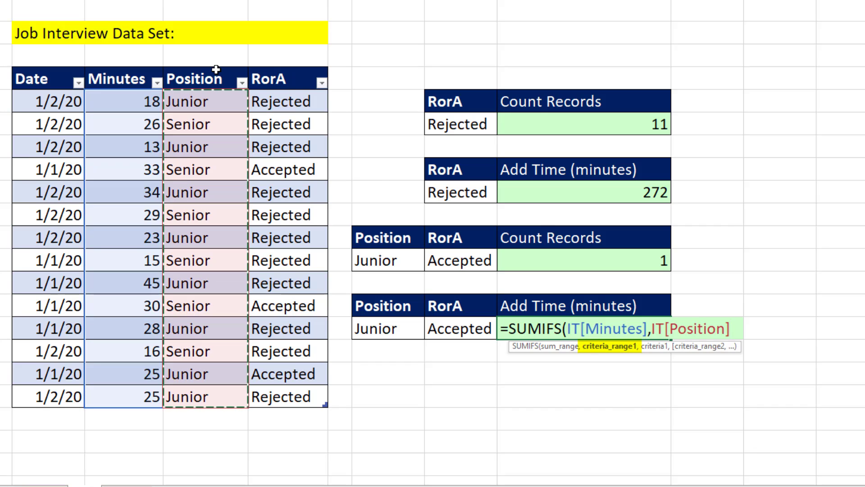
text(,)
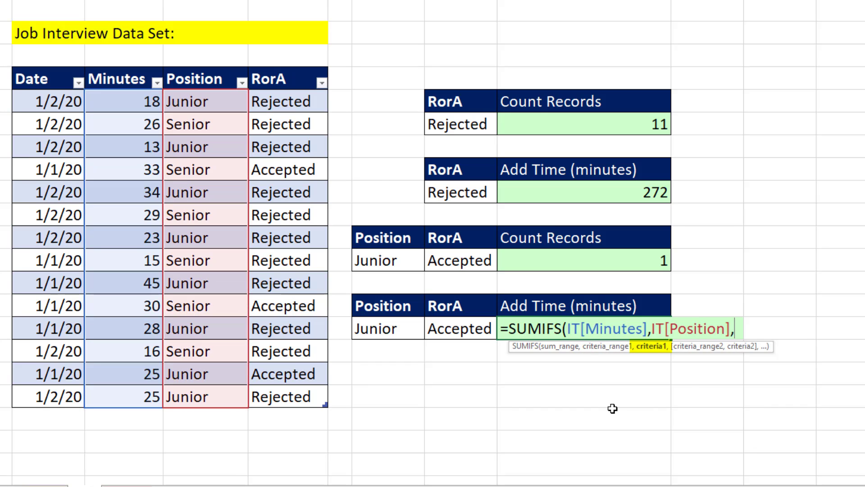
click(396, 330)
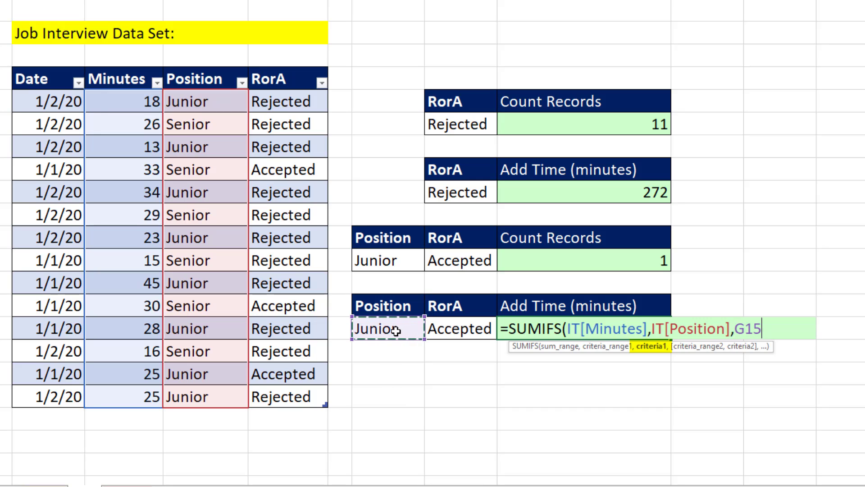
text(,)
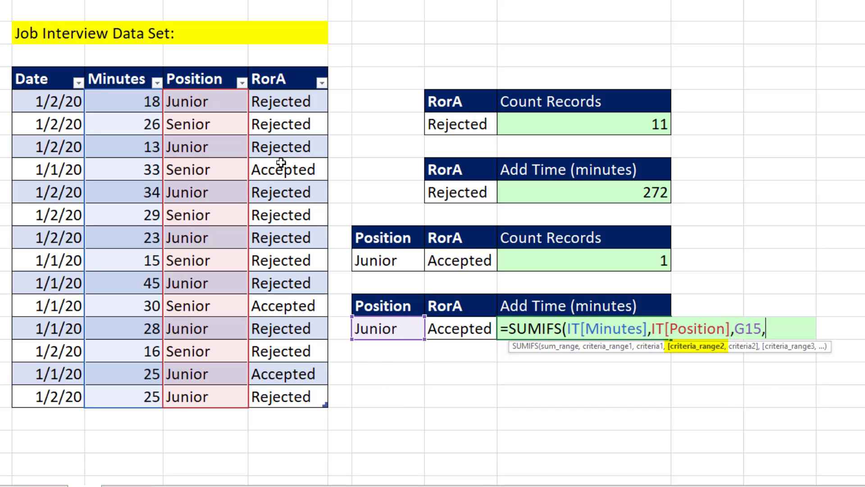
click(272, 84)
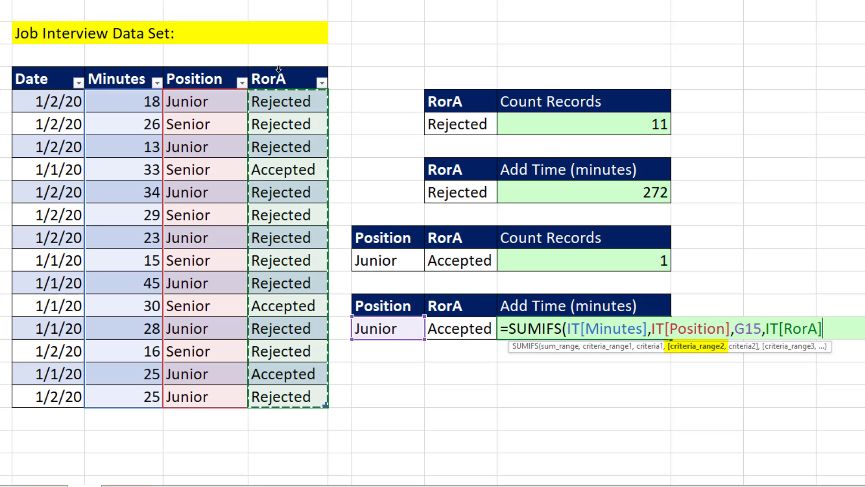
text(,)
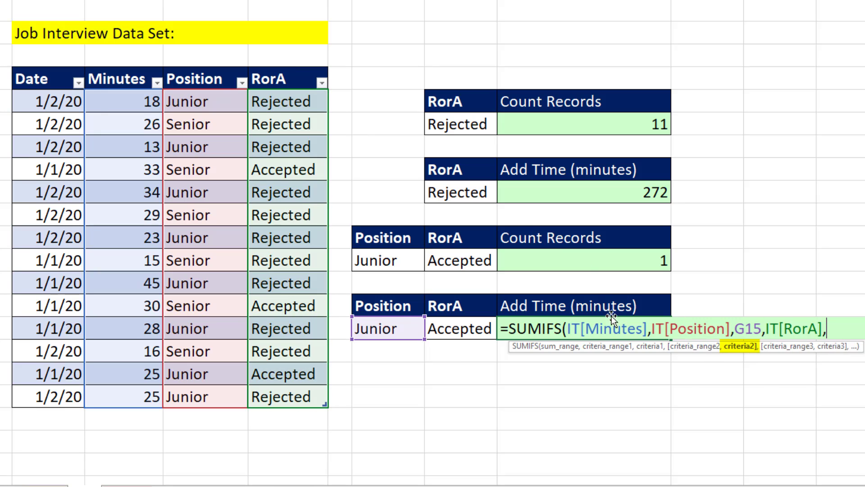
click(464, 333)
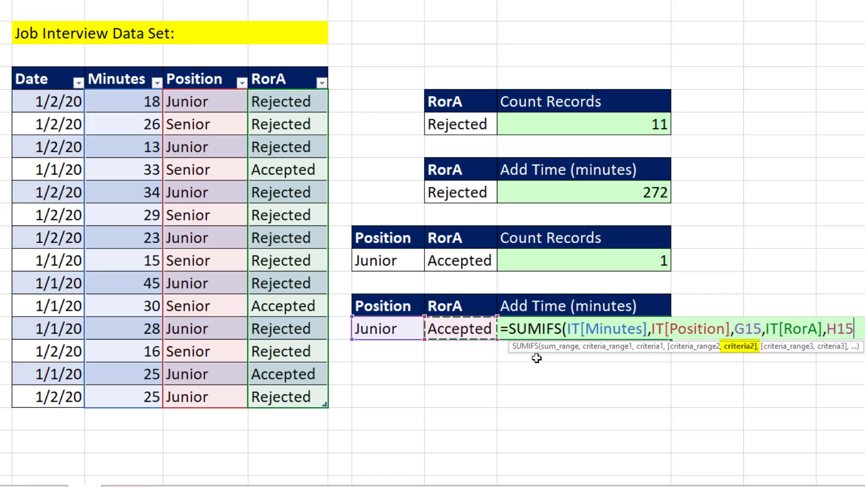
text())
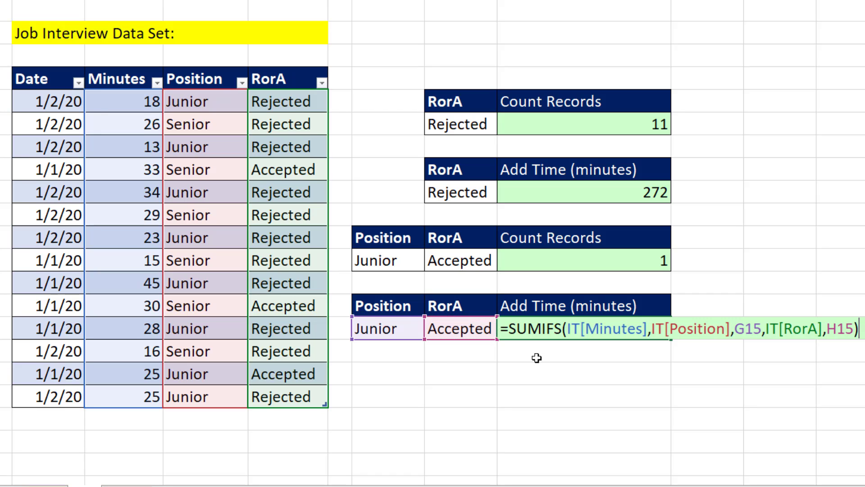
key(Return)
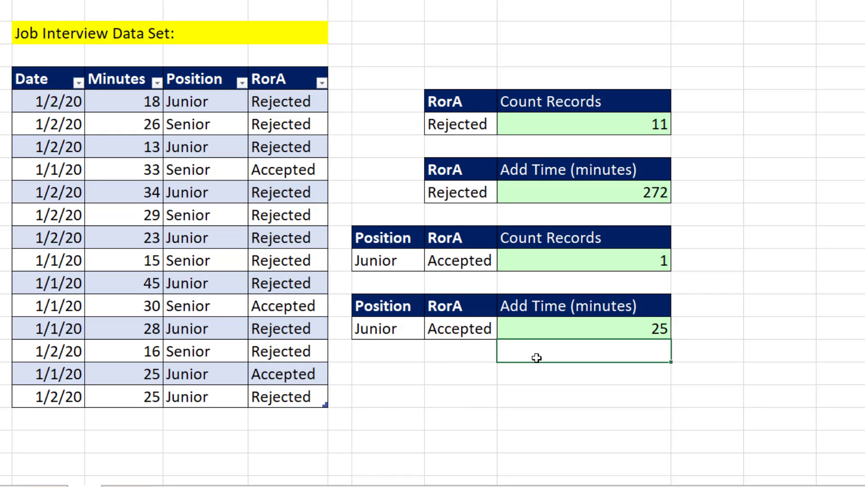
Step: Change the H13 criterion to Rejected and remove its trailing space, giving 7 records and 186 minutes
click(428, 256)
text(R)
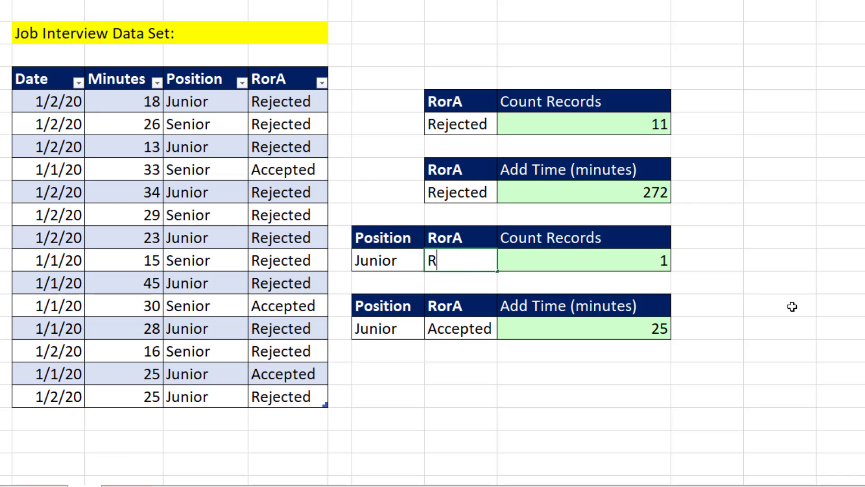
text(ejected)
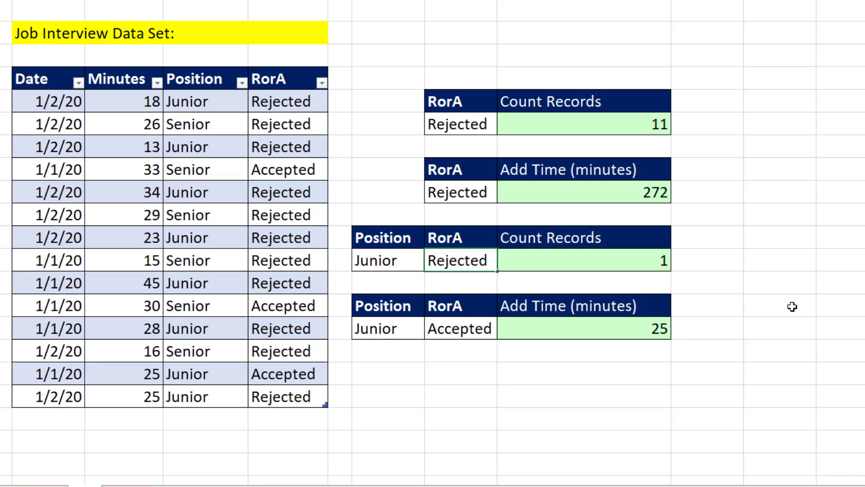
key(Return)
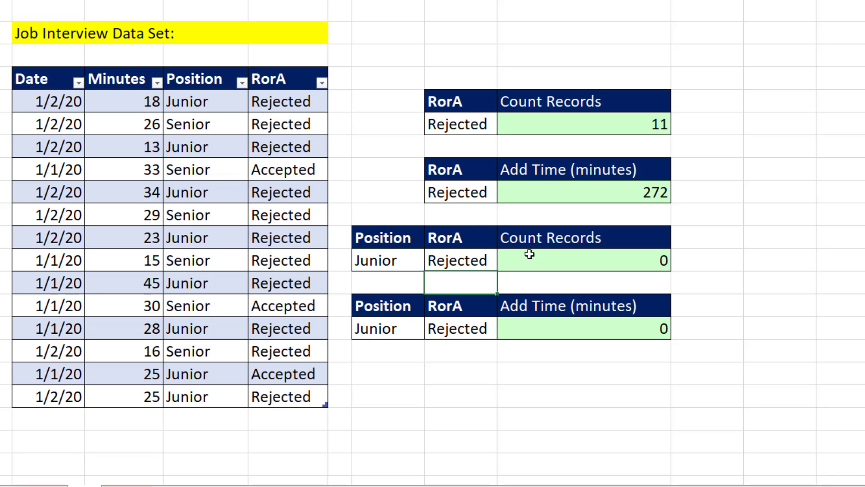
click(460, 259)
key(F2)
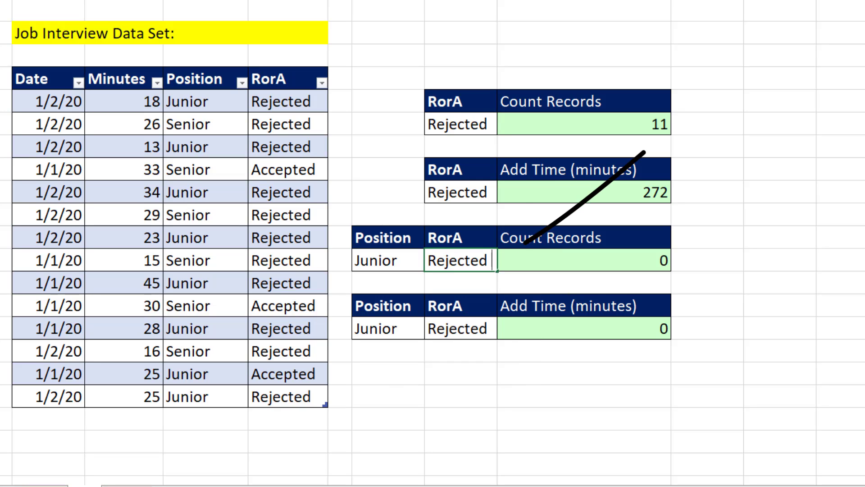
key(BackSpace)
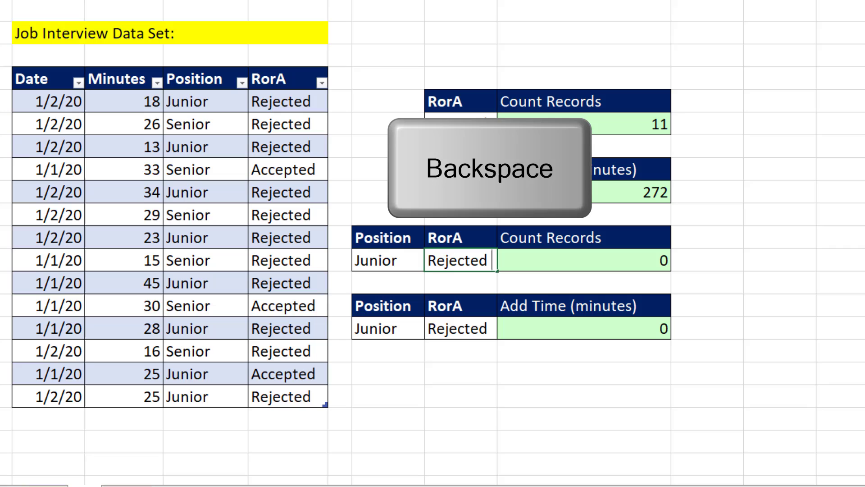
key(Return)
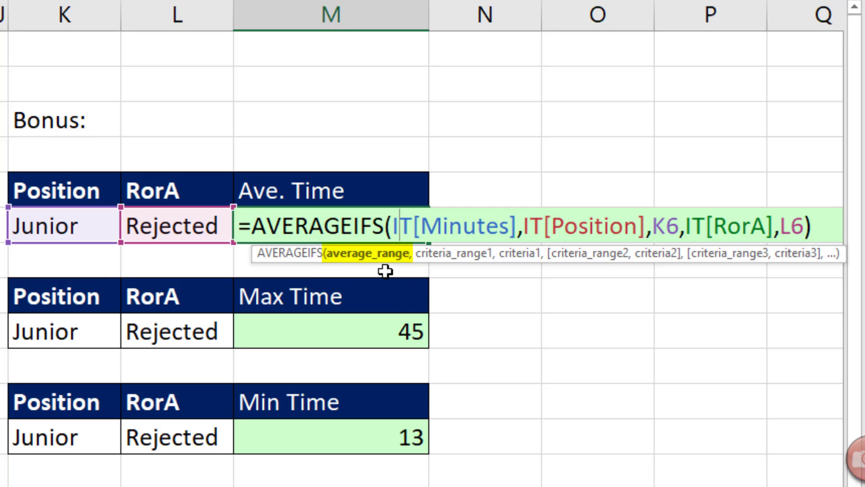
Step: Complete the AVERAGEIFS, MAXIFS and MINIFS formulas, giving 26.57142857, 45 and 13 minutes
key(Return)
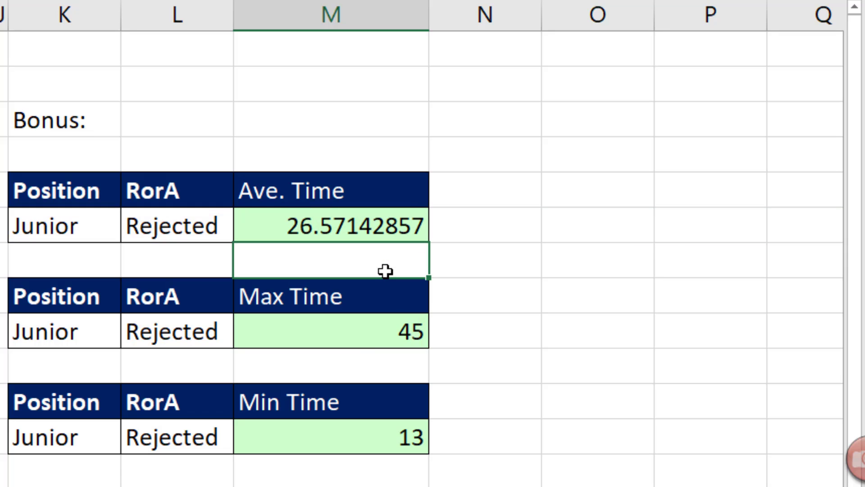
double_click(334, 324)
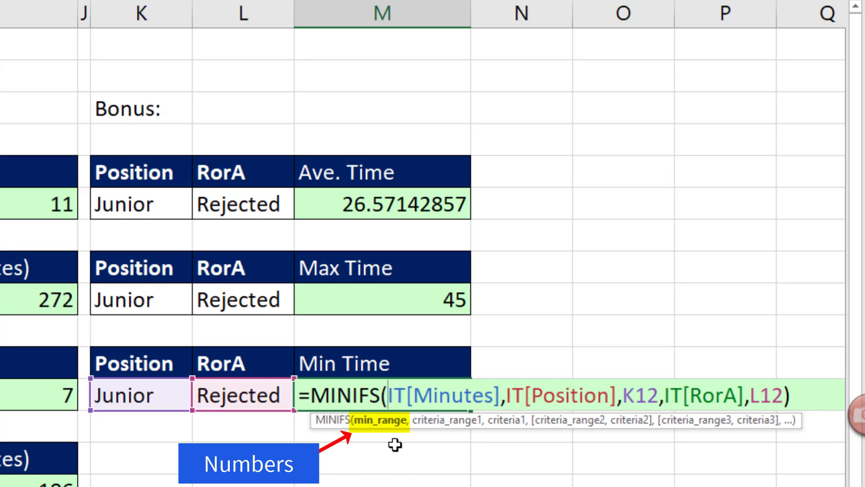
key(Return)
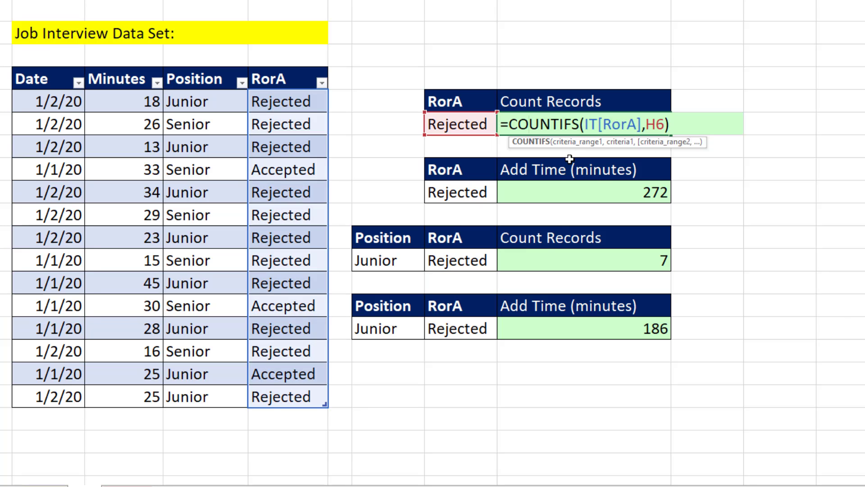
Step: Review the COUNTIFS formulas in I6 and I12 and the SUMIFS formulas in I9 and I15
key(Return)
double_click(539, 266)
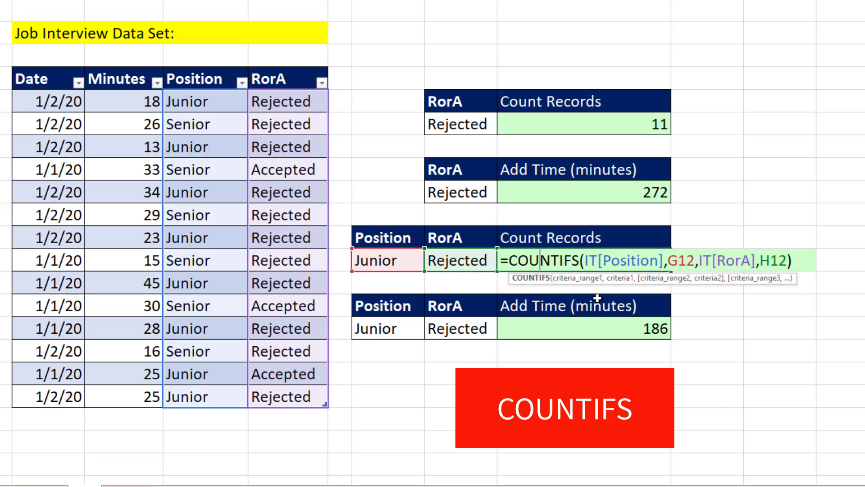
key(Return)
double_click(572, 188)
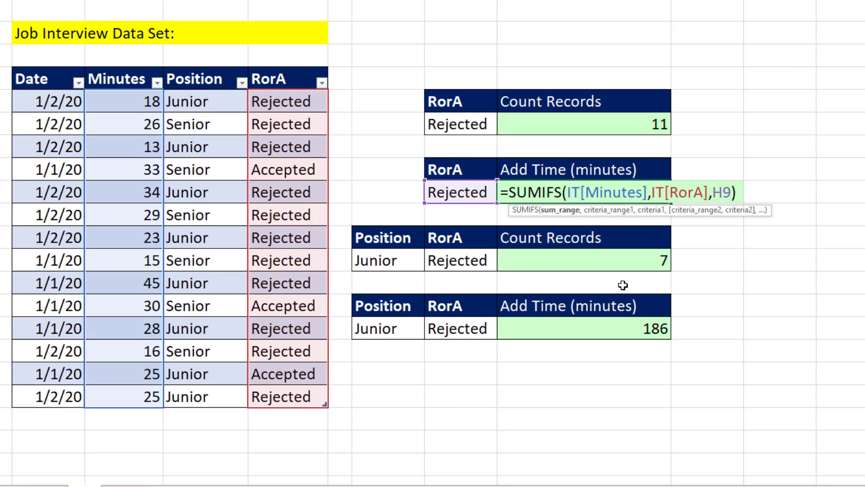
key(Escape)
double_click(586, 324)
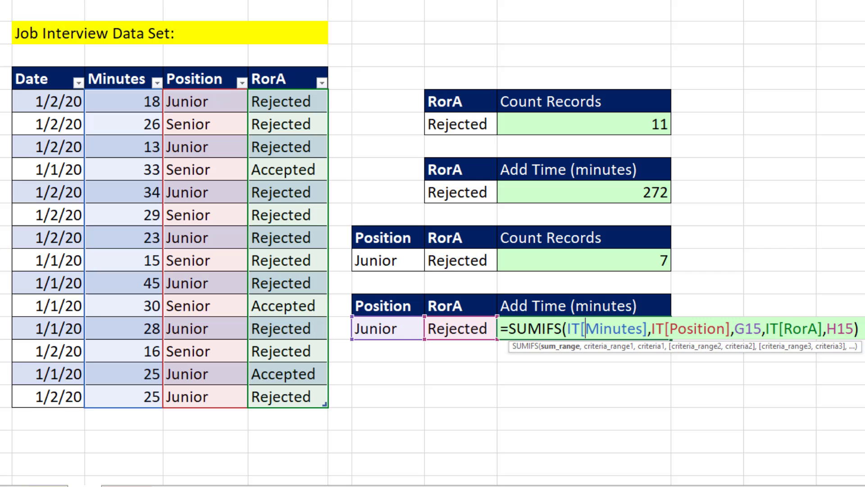